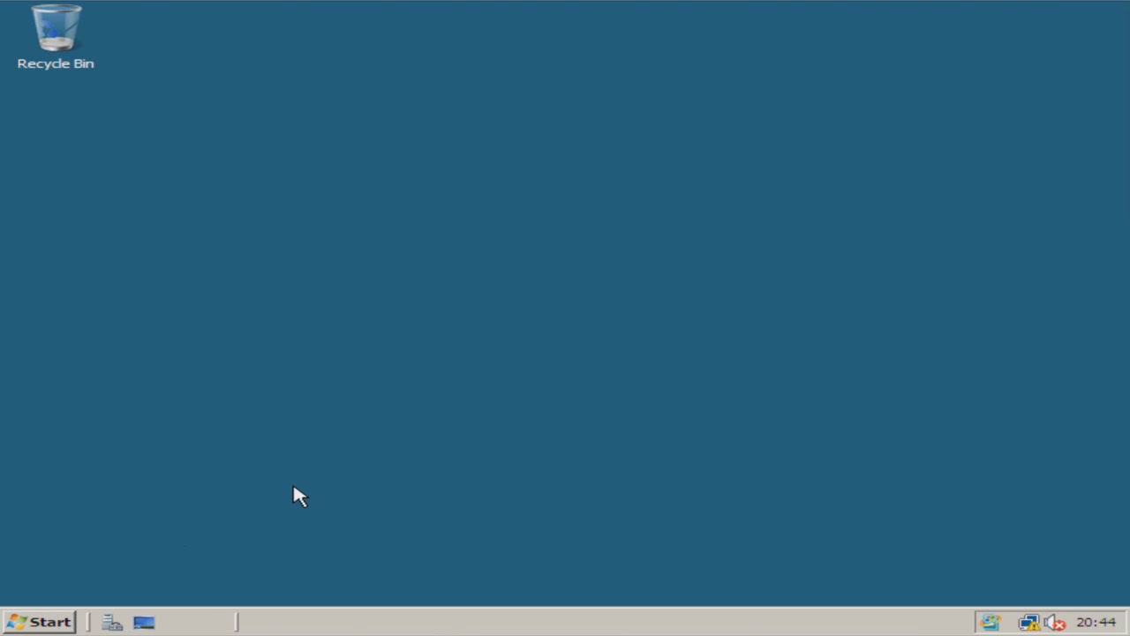
Step: Bring up the Administrative Tools list from the Start menu
{"action": "left_click_drag", "start_coordinate": [306, 460], "coordinate": [442, 388]}
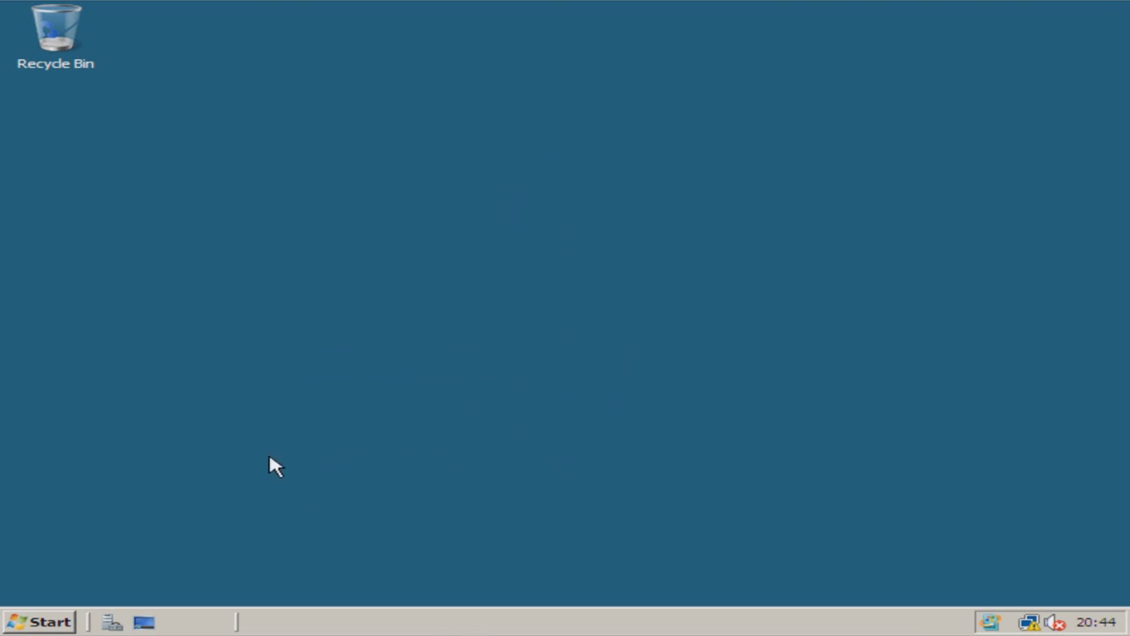
{"action": "left_click", "coordinate": [30, 618]}
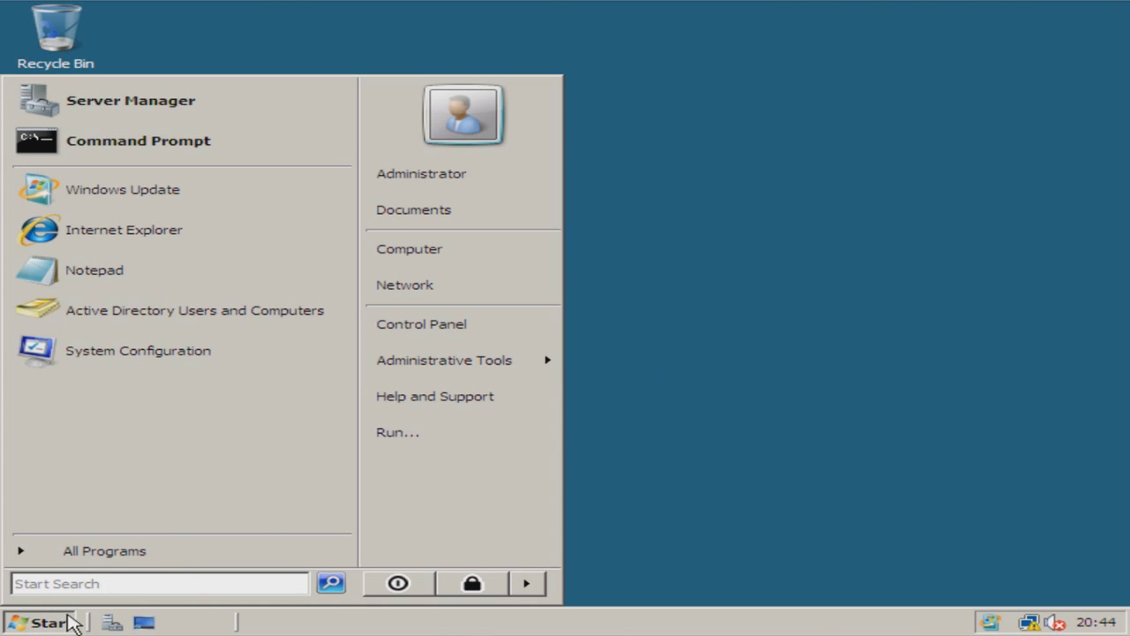
{"action": "mouse_move", "coordinate": [549, 357]}
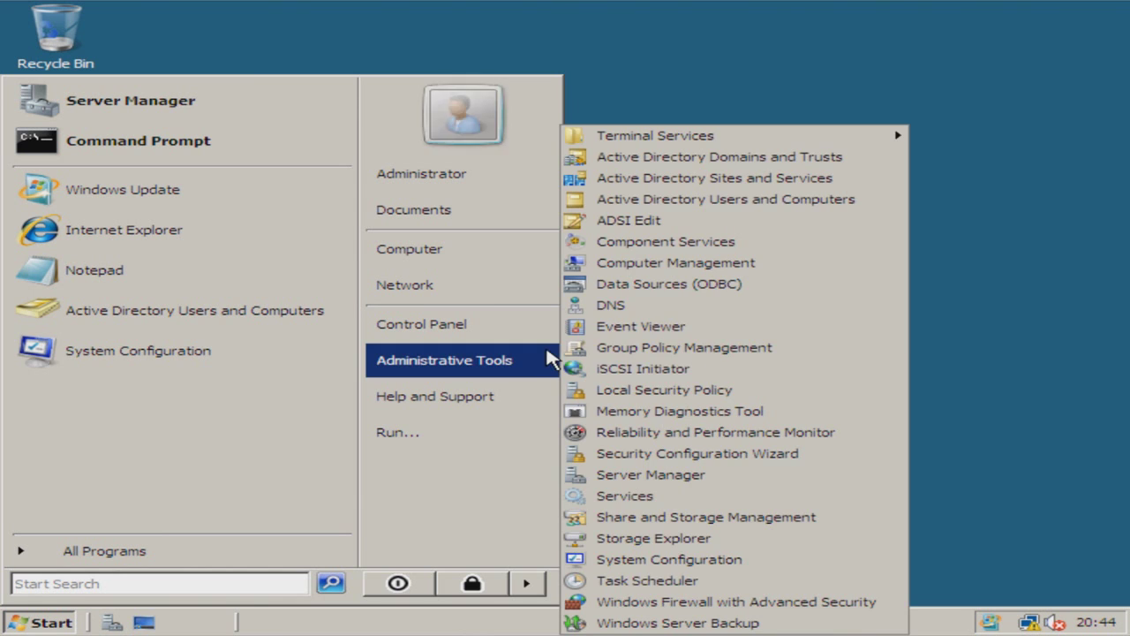
Step: Launch Group Policy Management and open New Group Policy Object2 under s4 for editing
{"action": "left_click", "coordinate": [781, 349]}
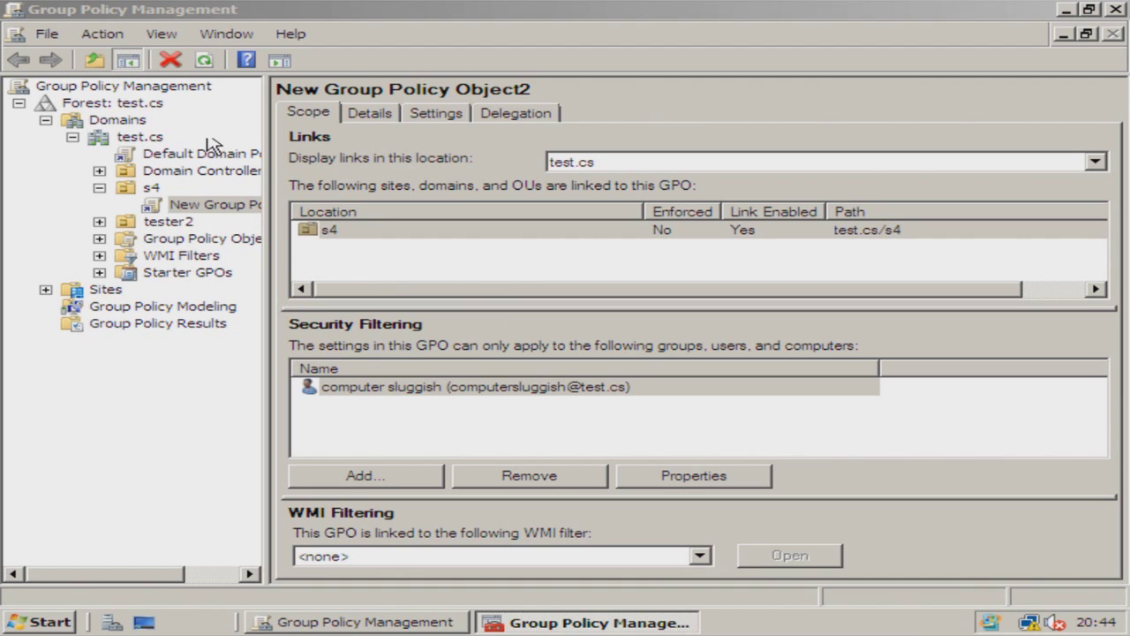
{"action": "left_click", "coordinate": [206, 204]}
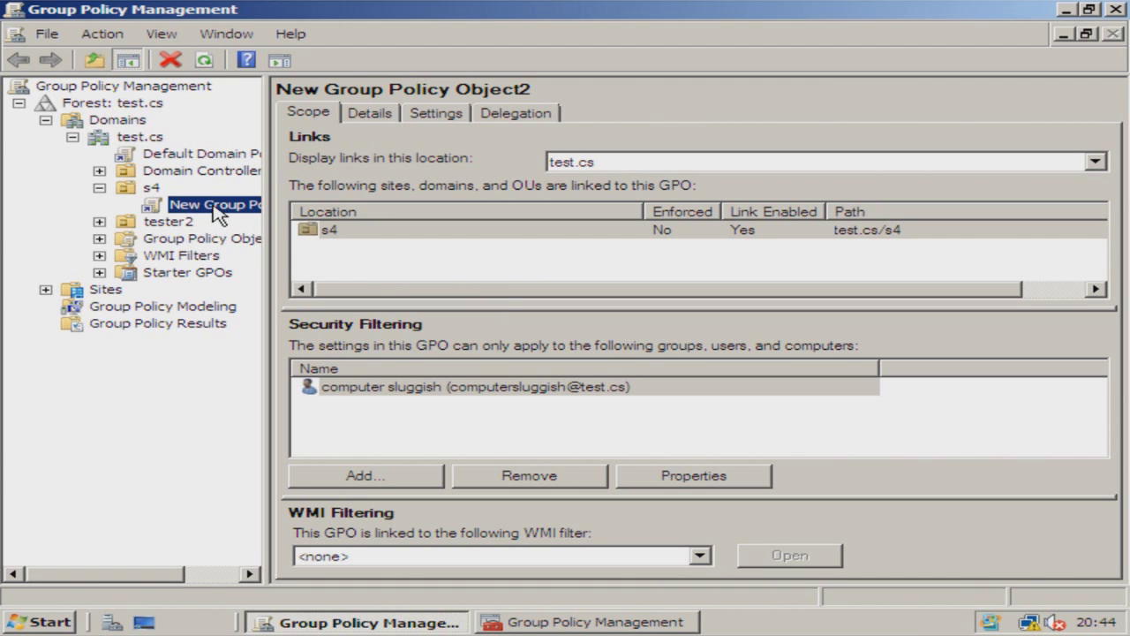
{"action": "key", "text": "Escape"}
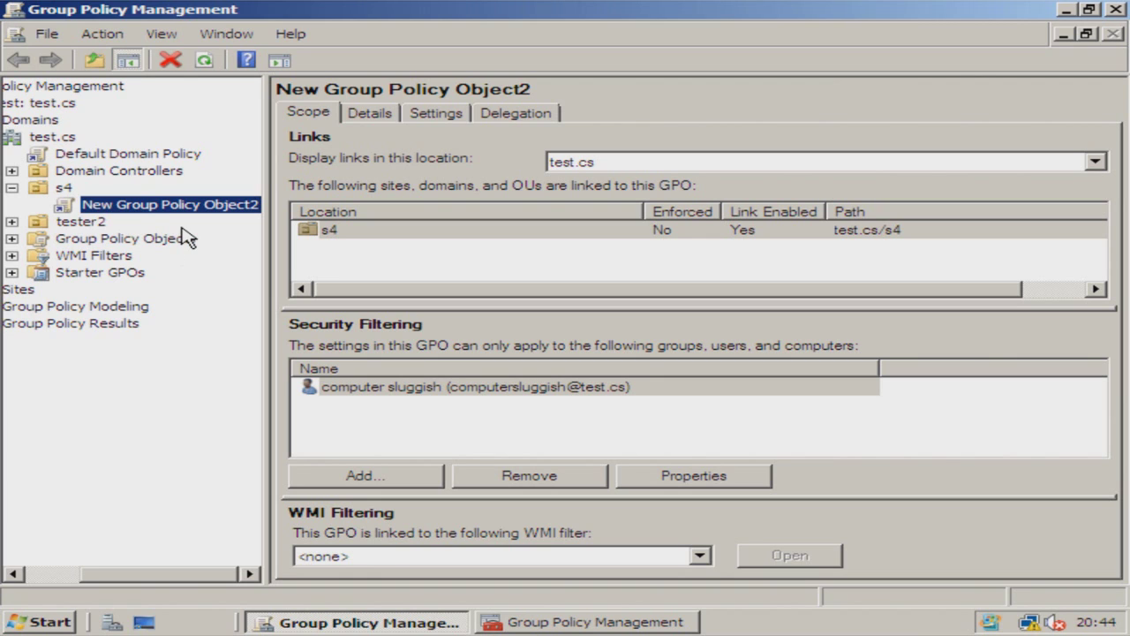
{"action": "right_click", "coordinate": [205, 200]}
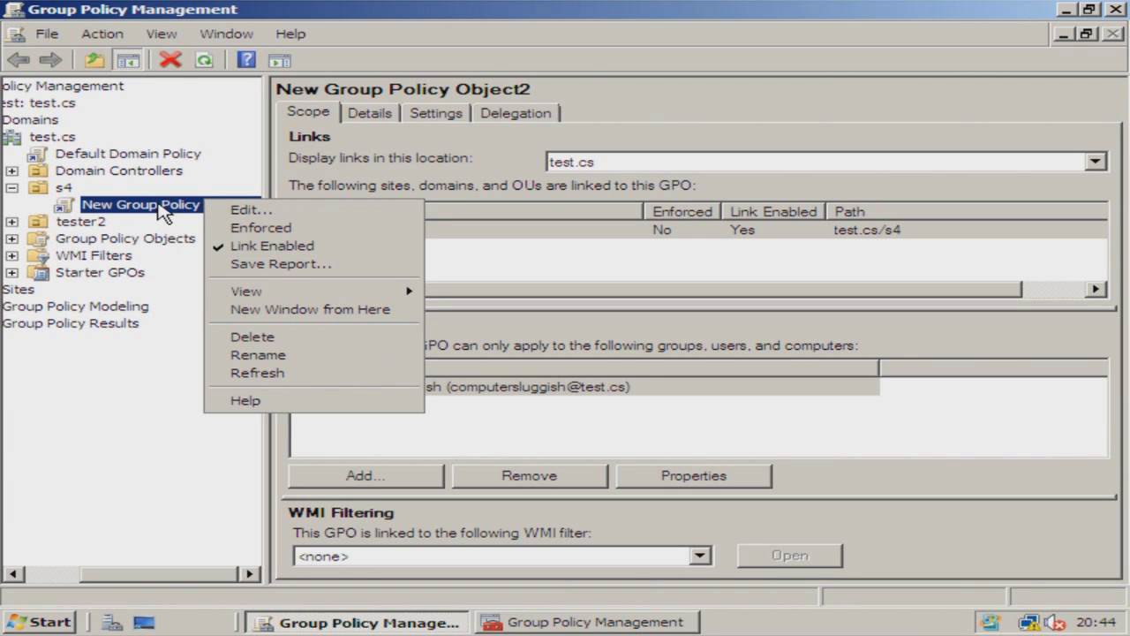
{"action": "left_click", "coordinate": [227, 211]}
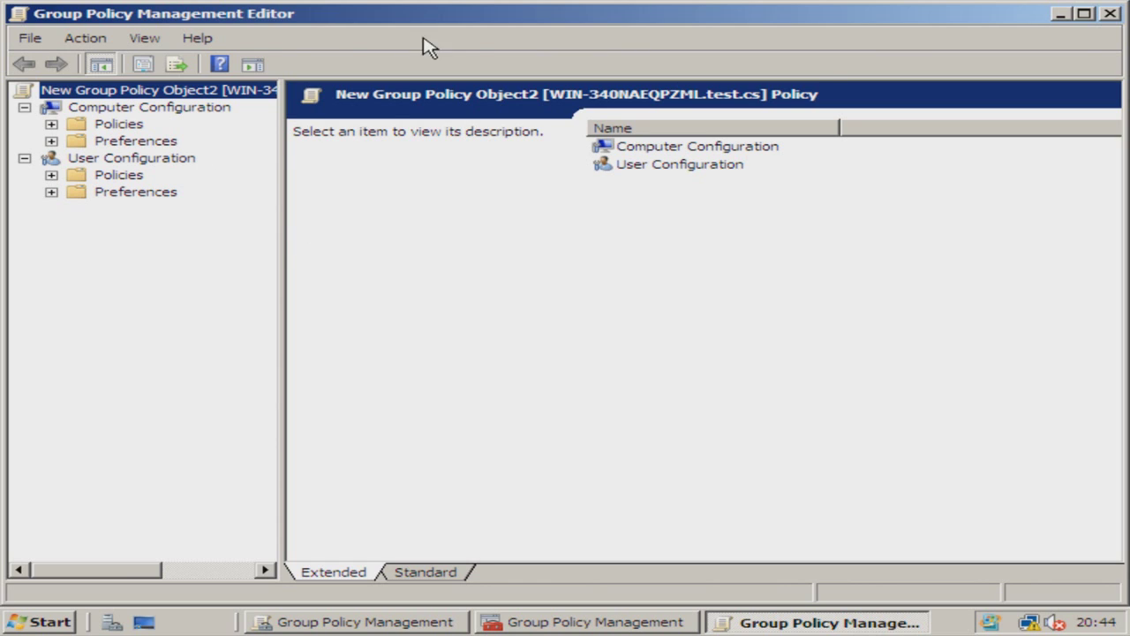
Step: Check the GPOs linked to the s4 OU, then return to the policy editor
{"action": "left_click", "coordinate": [1059, 13]}
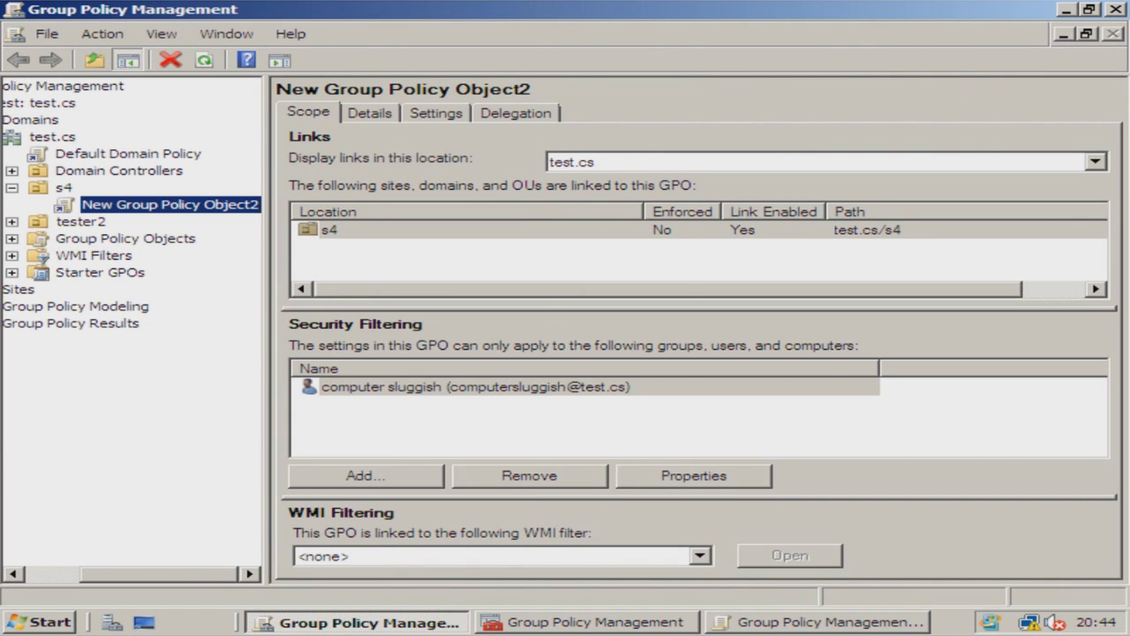
{"action": "left_click", "coordinate": [65, 188]}
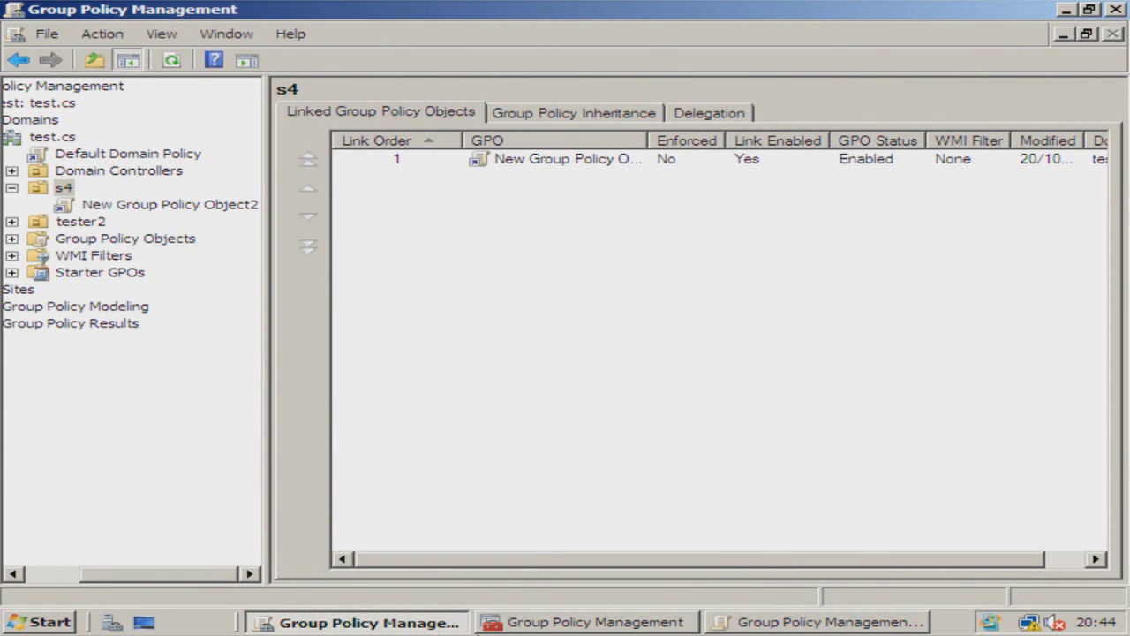
{"action": "left_click", "coordinate": [821, 623]}
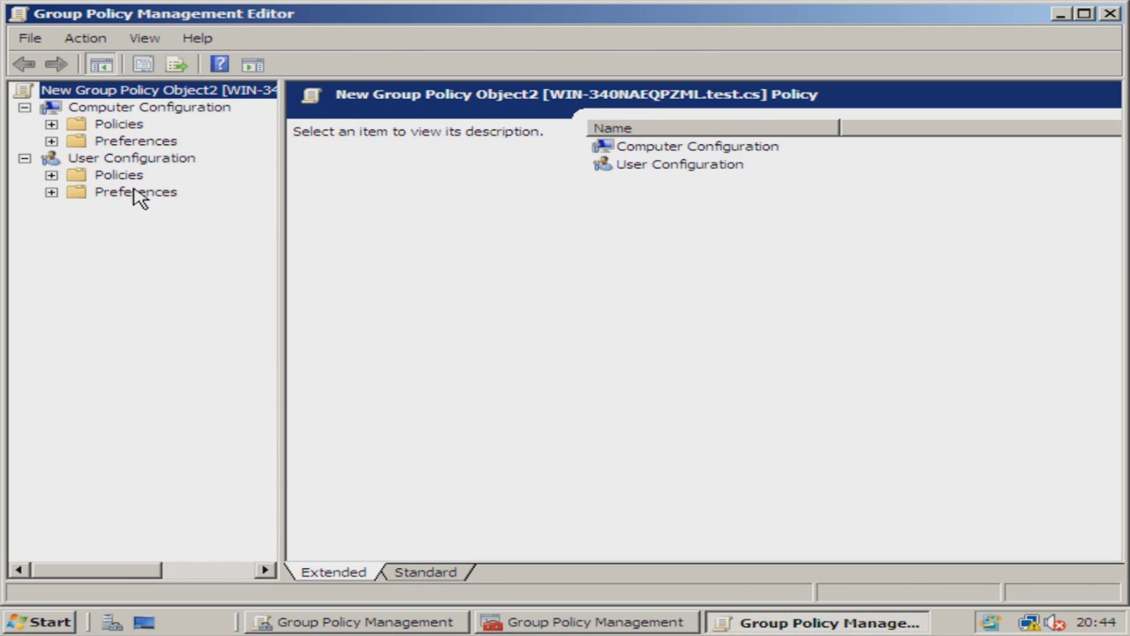
Step: Expand User Configuration > Policies > Windows Settings > Internet Explorer Maintenance in the editor tree
{"action": "left_click", "coordinate": [119, 160]}
{"action": "left_click", "coordinate": [122, 176]}
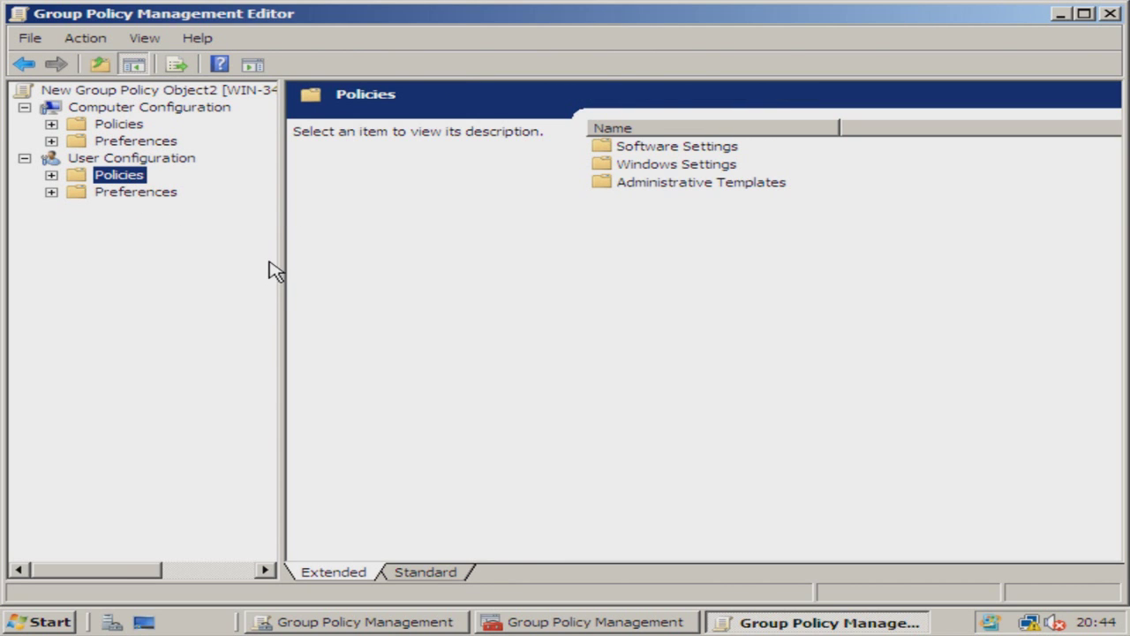
{"action": "key", "text": "Right"}
{"action": "key", "text": "Down"}
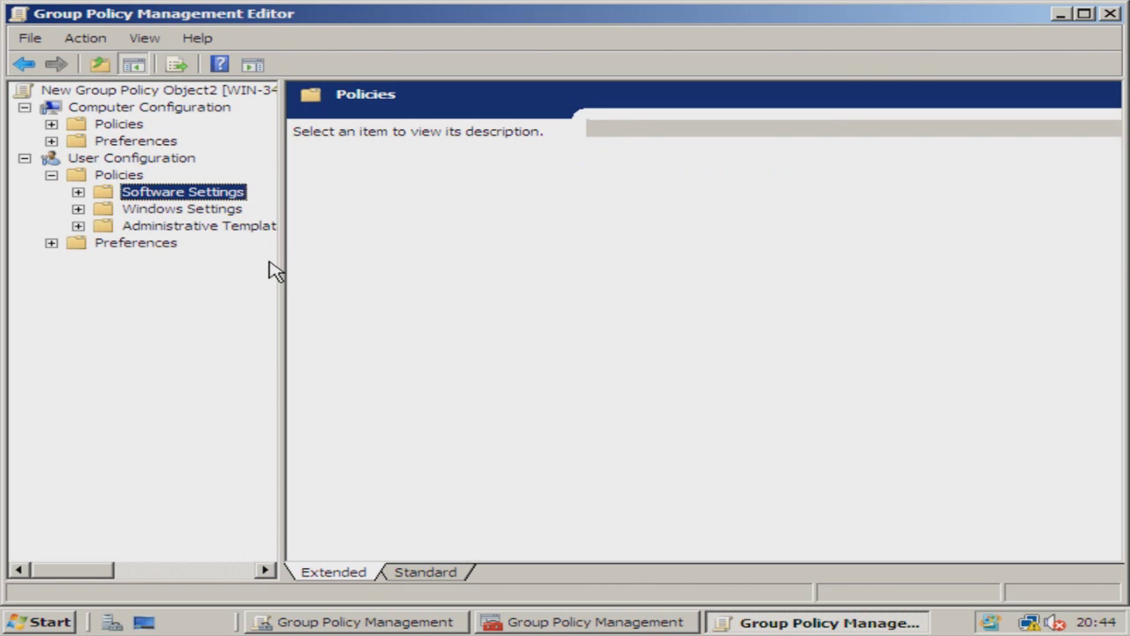
{"action": "key", "text": "Down"}
{"action": "key", "text": "Right"}
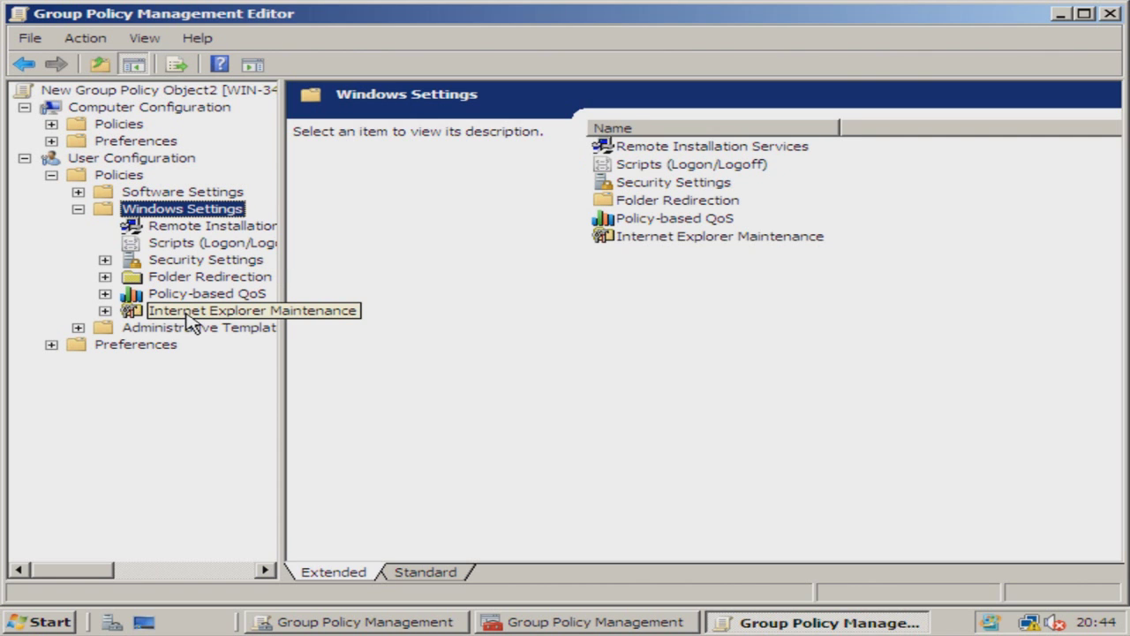
{"action": "left_click", "coordinate": [188, 313]}
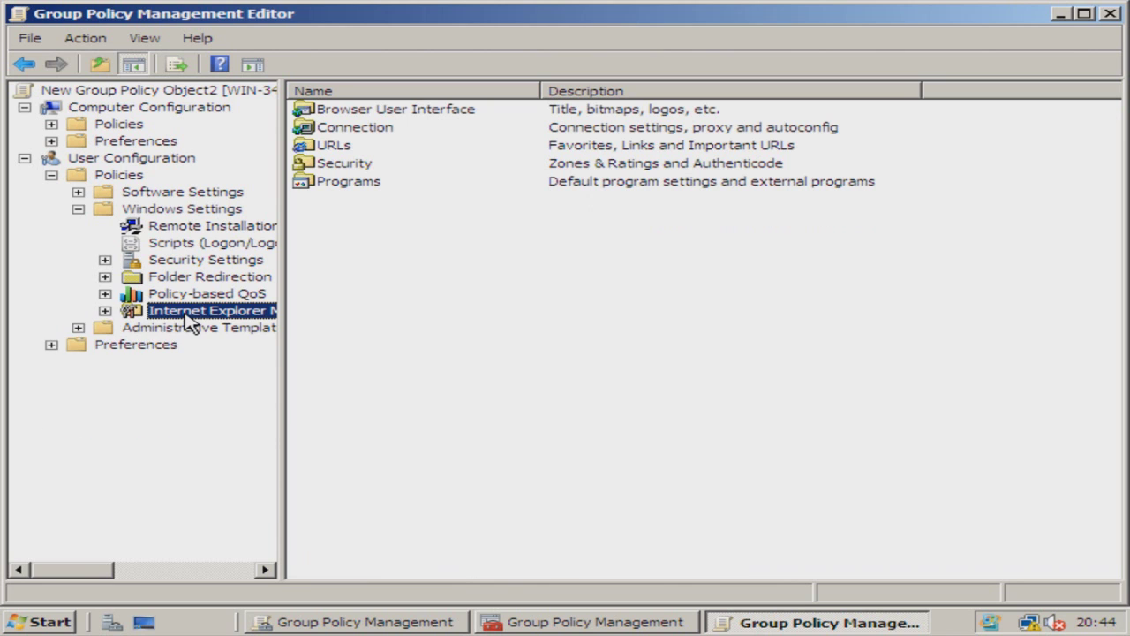
{"action": "double_click", "coordinate": [188, 318]}
{"action": "left_click_drag", "start_coordinate": [284, 334], "coordinate": [346, 337]}
Step: Open the Security Zones and Content Ratings setting under Security
{"action": "left_click", "coordinate": [228, 380]}
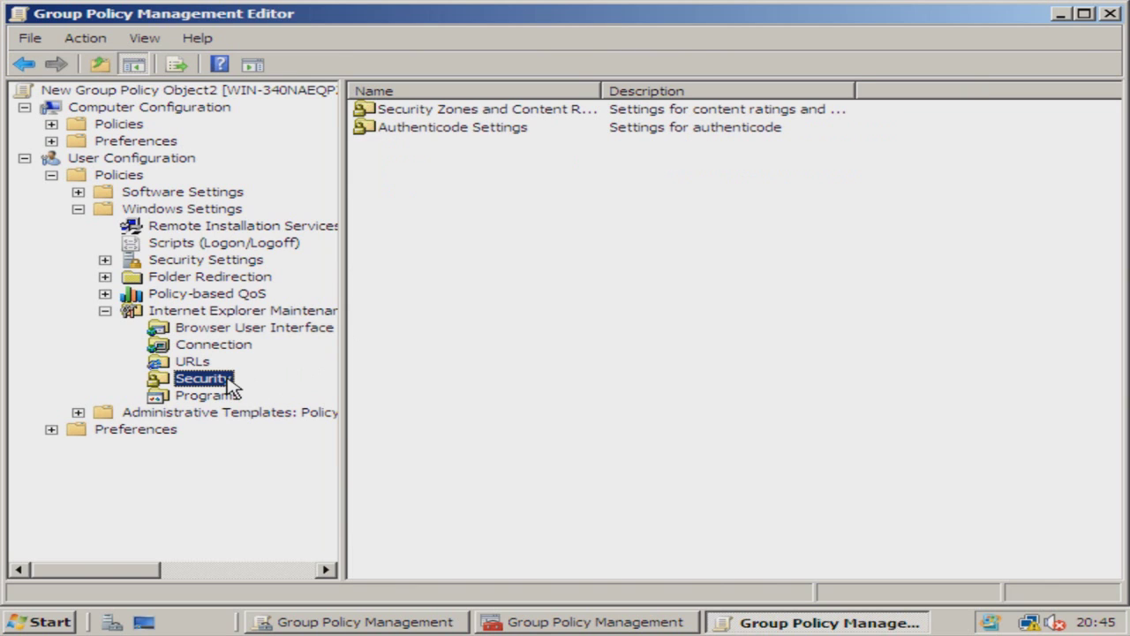
{"action": "left_click_drag", "start_coordinate": [601, 84], "coordinate": [713, 83]}
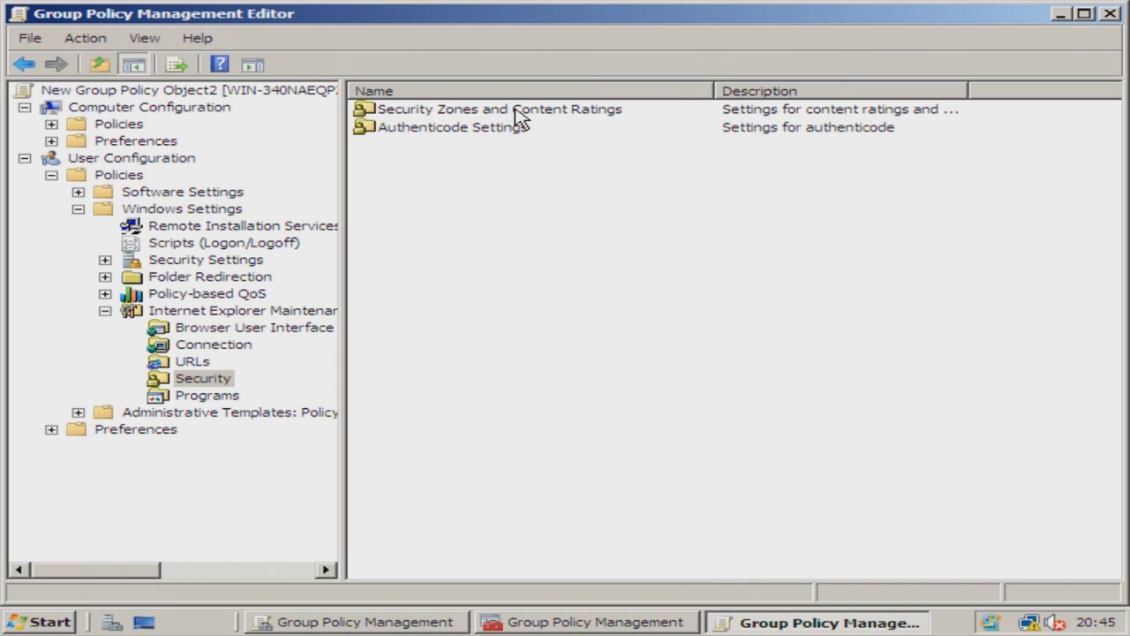
{"action": "left_click", "coordinate": [576, 113]}
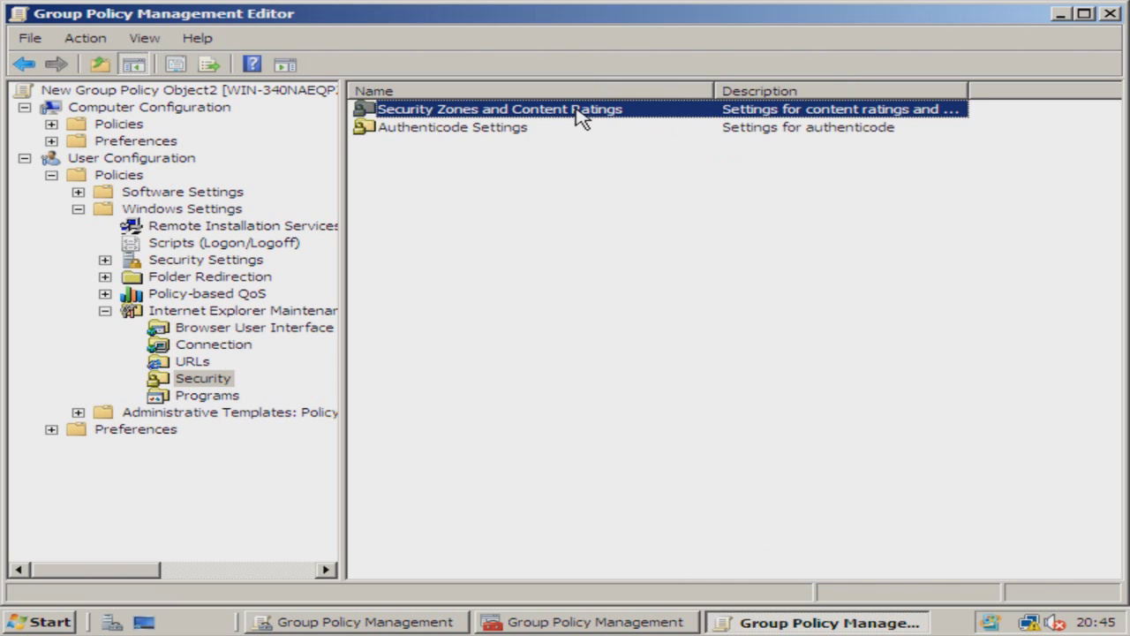
{"action": "double_click", "coordinate": [580, 117]}
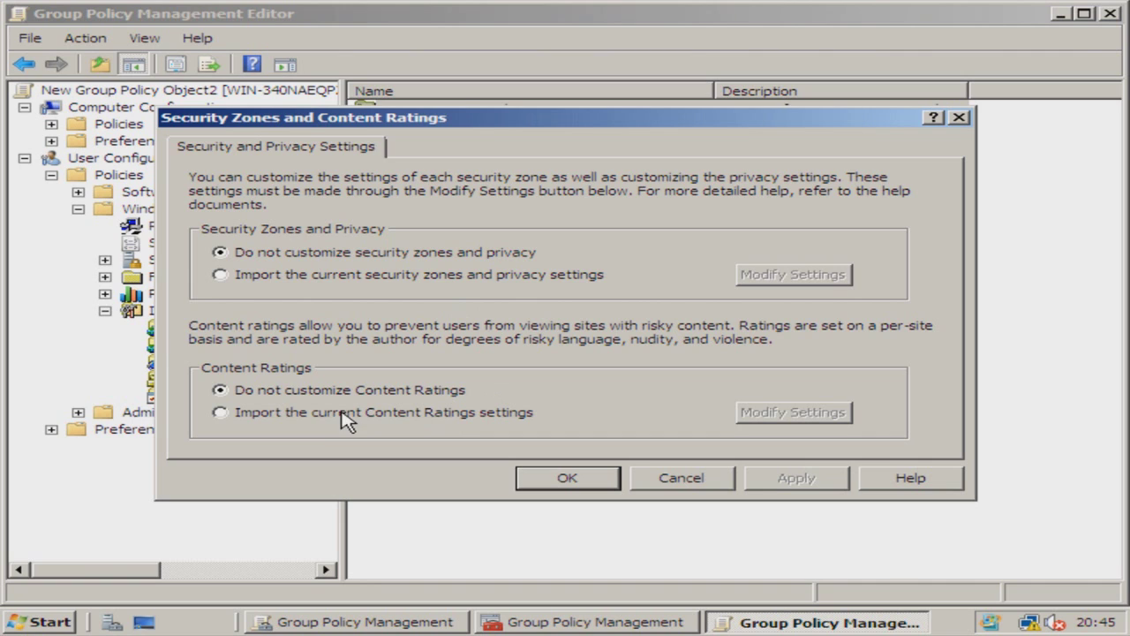
Step: Choose to import current Content Ratings settings and open them for modification
{"action": "left_click", "coordinate": [285, 412]}
{"action": "left_click", "coordinate": [768, 413]}
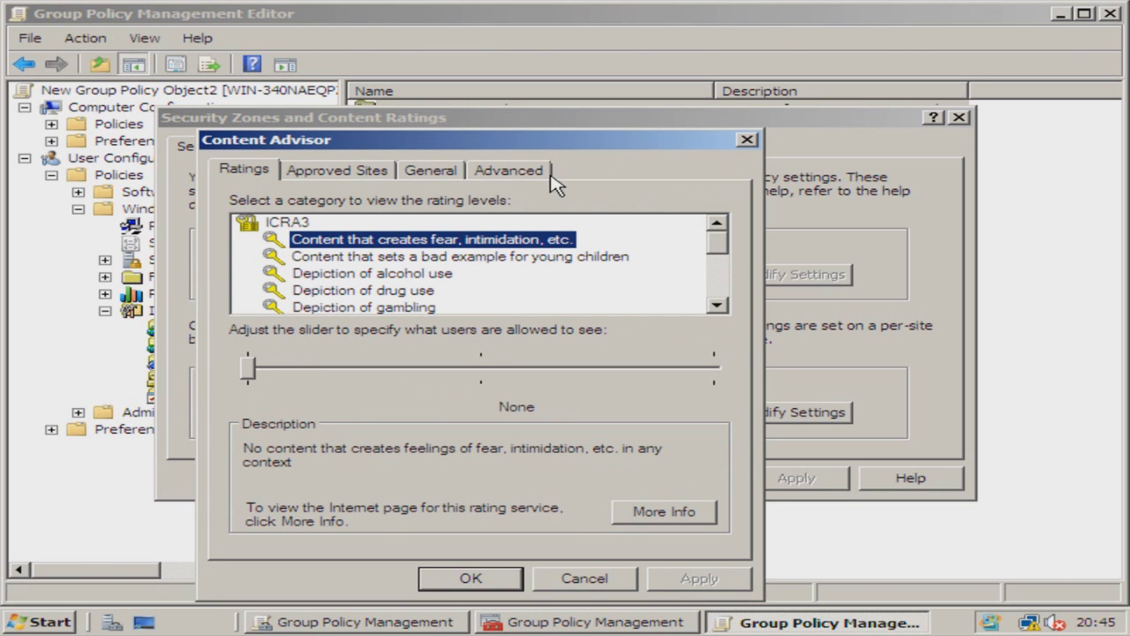
{"action": "left_click_drag", "start_coordinate": [557, 150], "coordinate": [592, 105]}
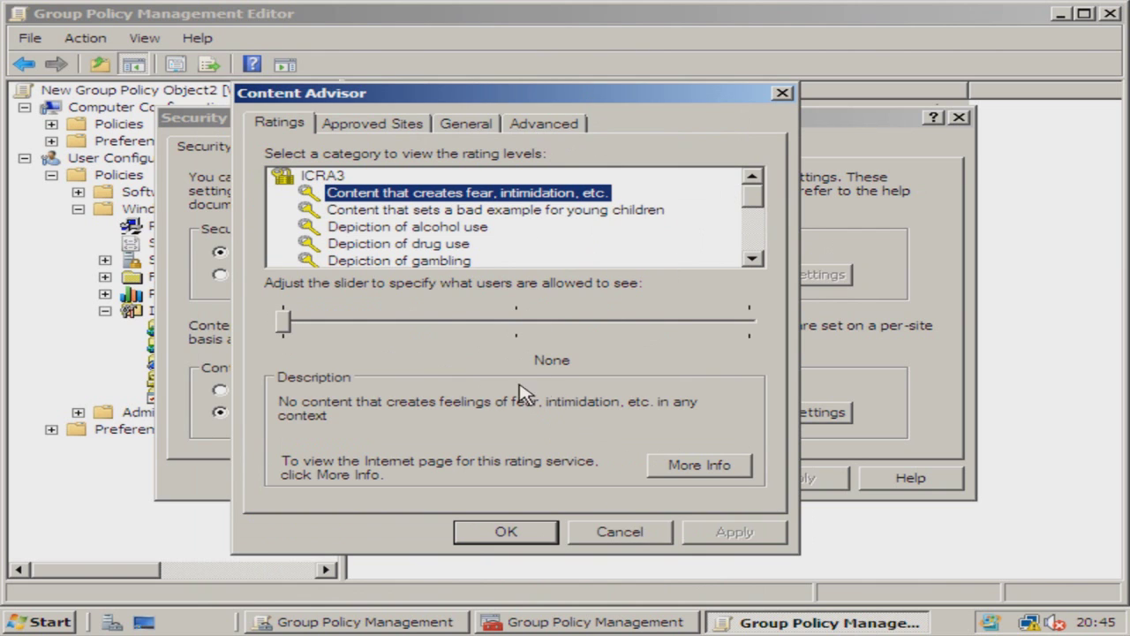
{"action": "left_click", "coordinate": [392, 125]}
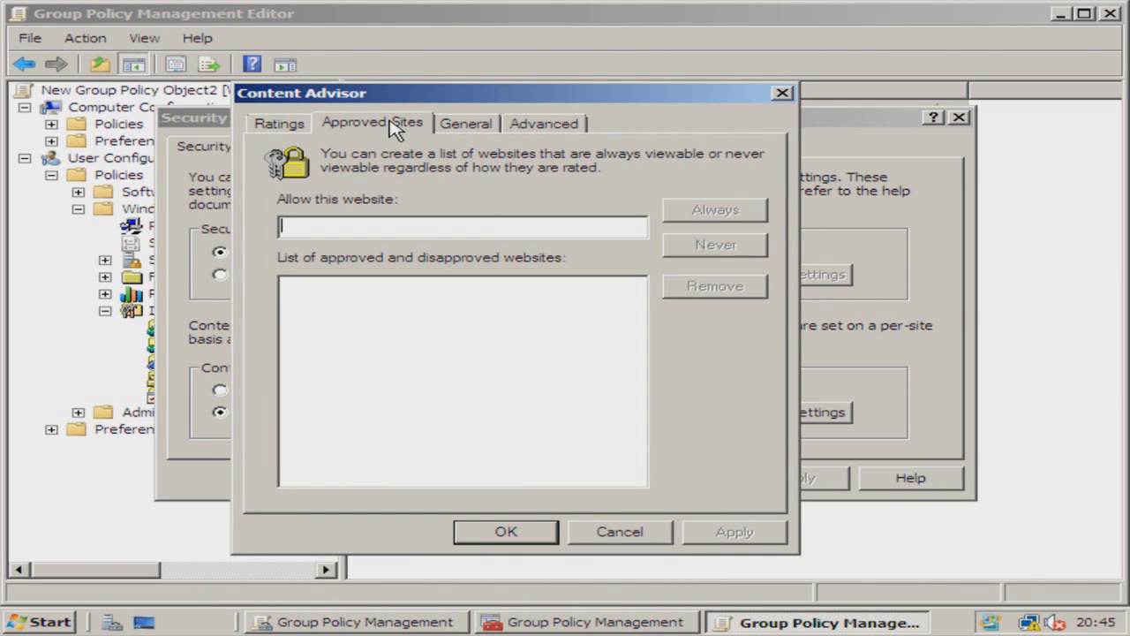
{"action": "left_click", "coordinate": [499, 232]}
{"action": "type", "text": "www.face"}
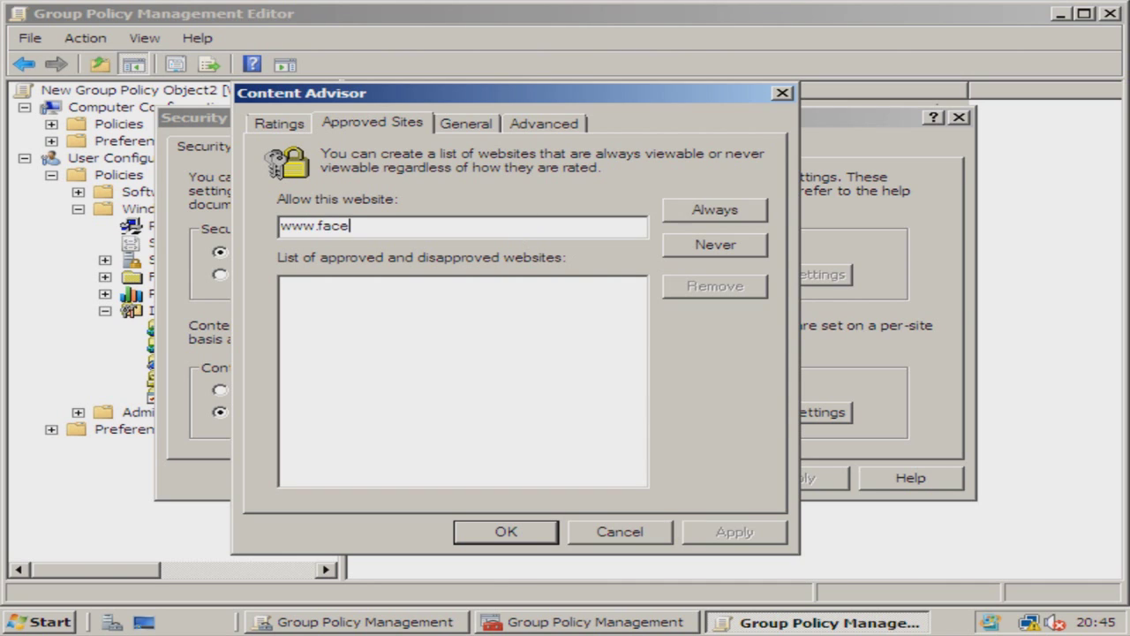
{"action": "type", "text": "bpp"}
{"action": "type", "text": "ook.com"}
{"action": "left_click", "coordinate": [738, 251]}
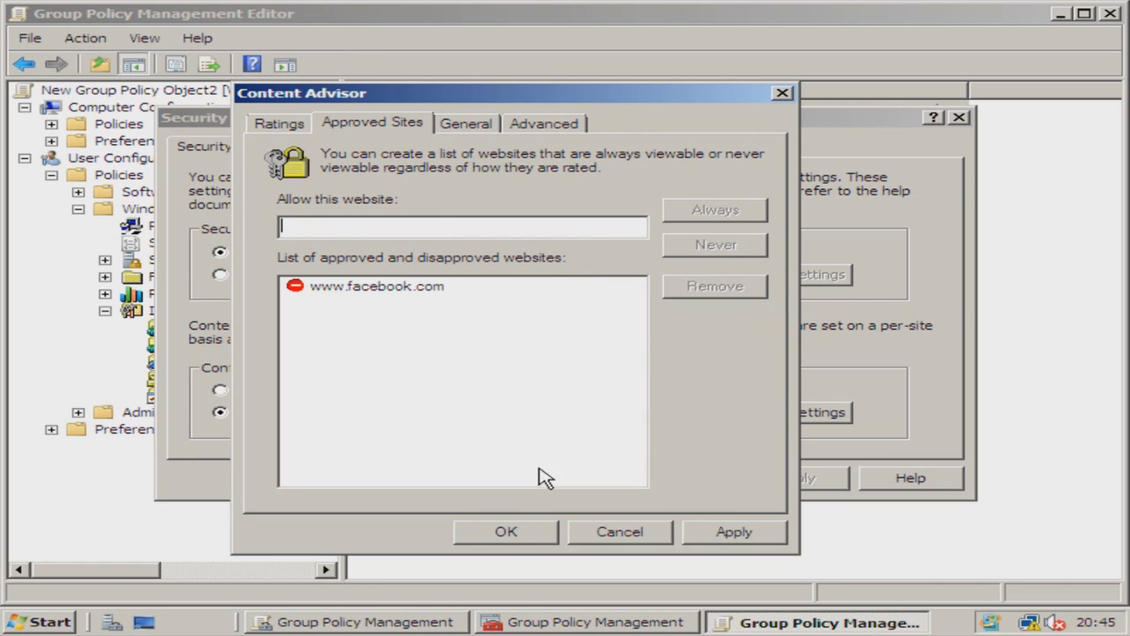
{"action": "left_click", "coordinate": [434, 228]}
{"action": "type", "text": "www."}
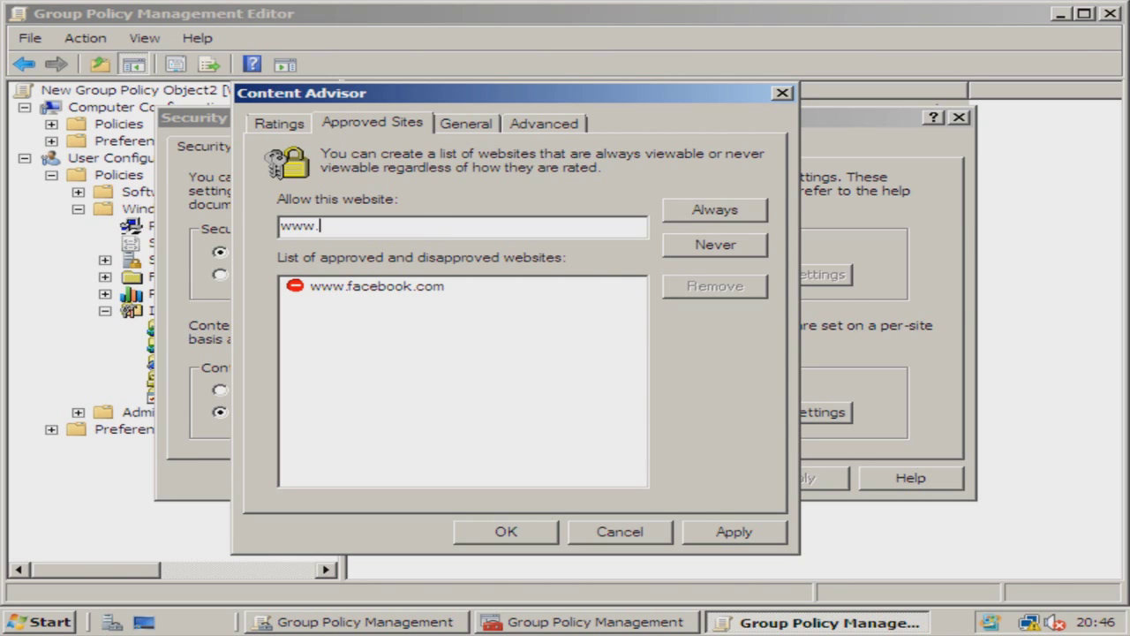
{"action": "type", "text": "google.com"}
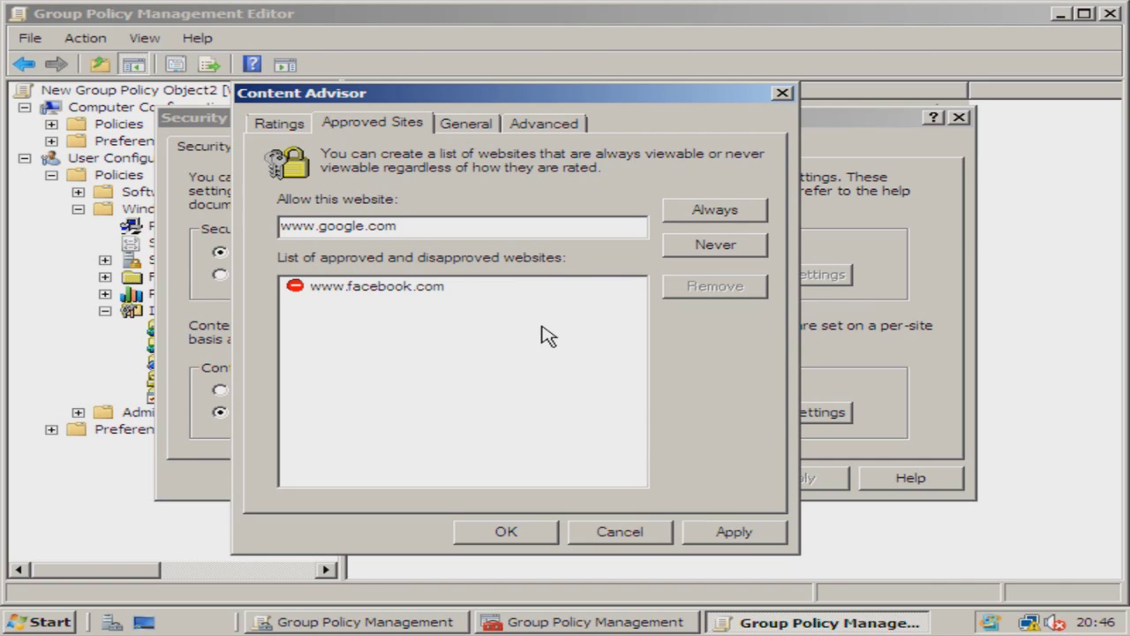
{"action": "left_click", "coordinate": [703, 246]}
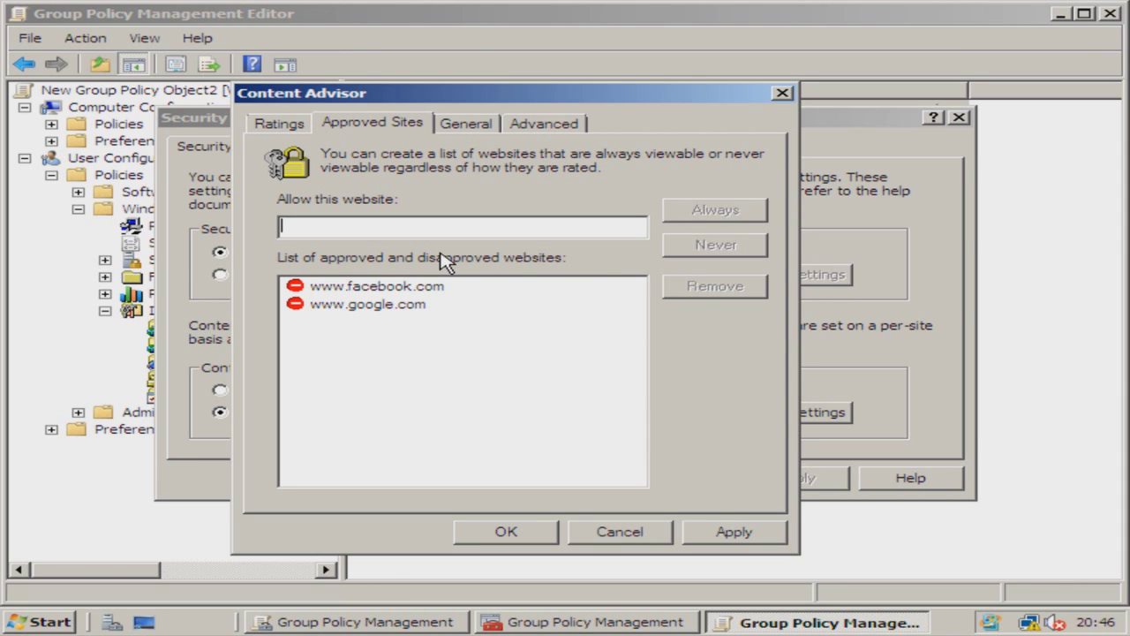
{"action": "left_click", "coordinate": [726, 533]}
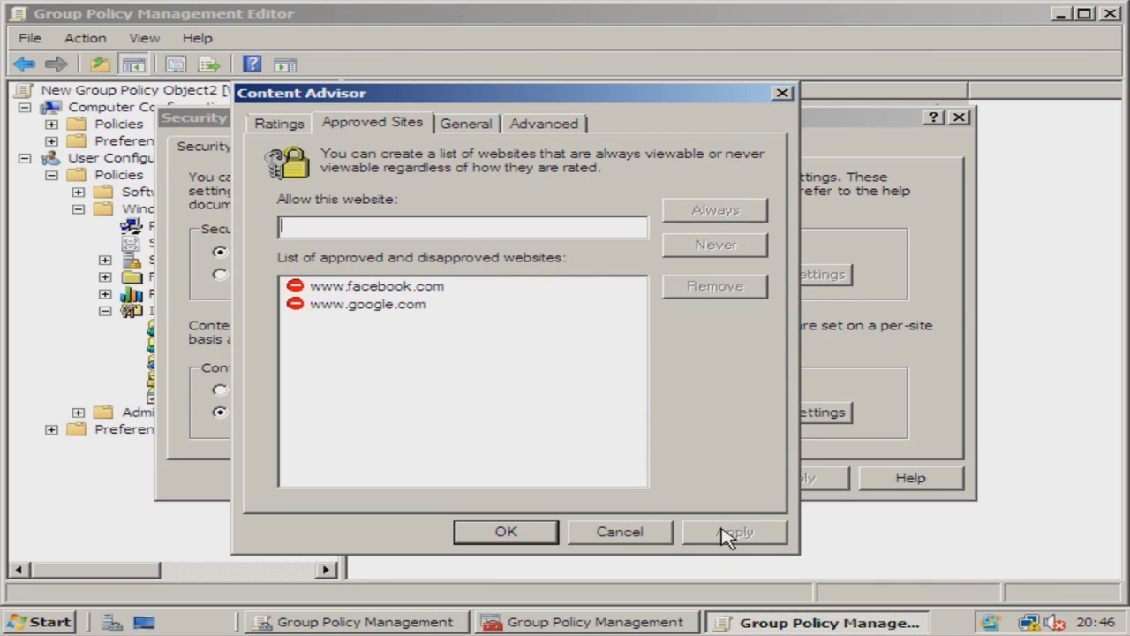
Step: Create a Content Advisor supervisor password on the General tab, skipping the password hint
{"action": "left_click", "coordinate": [468, 124]}
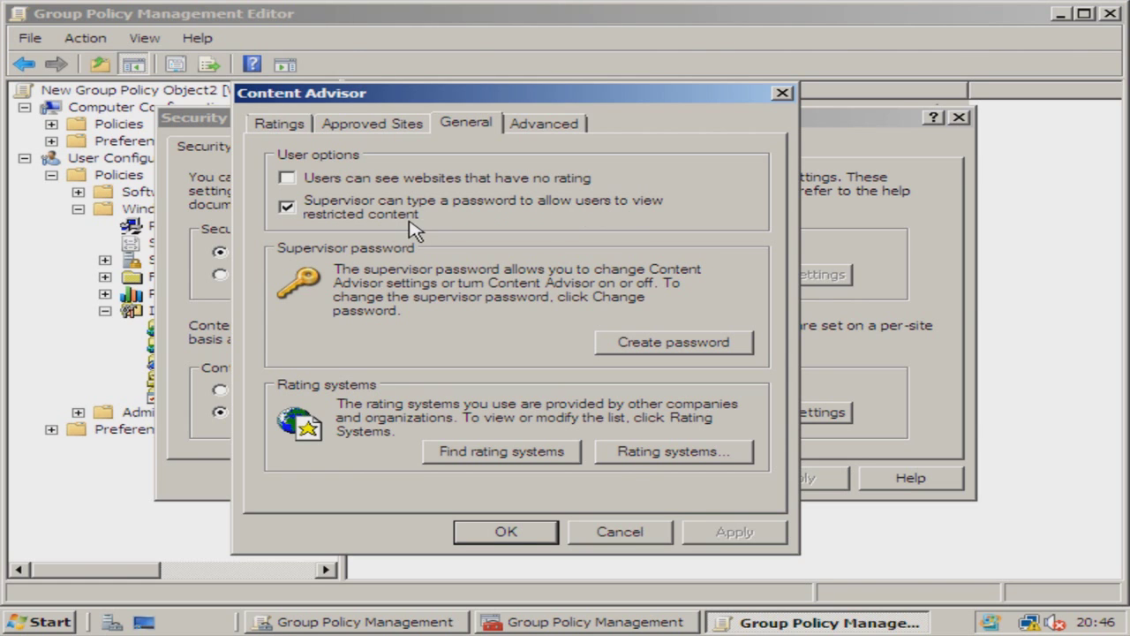
{"action": "left_click", "coordinate": [668, 341]}
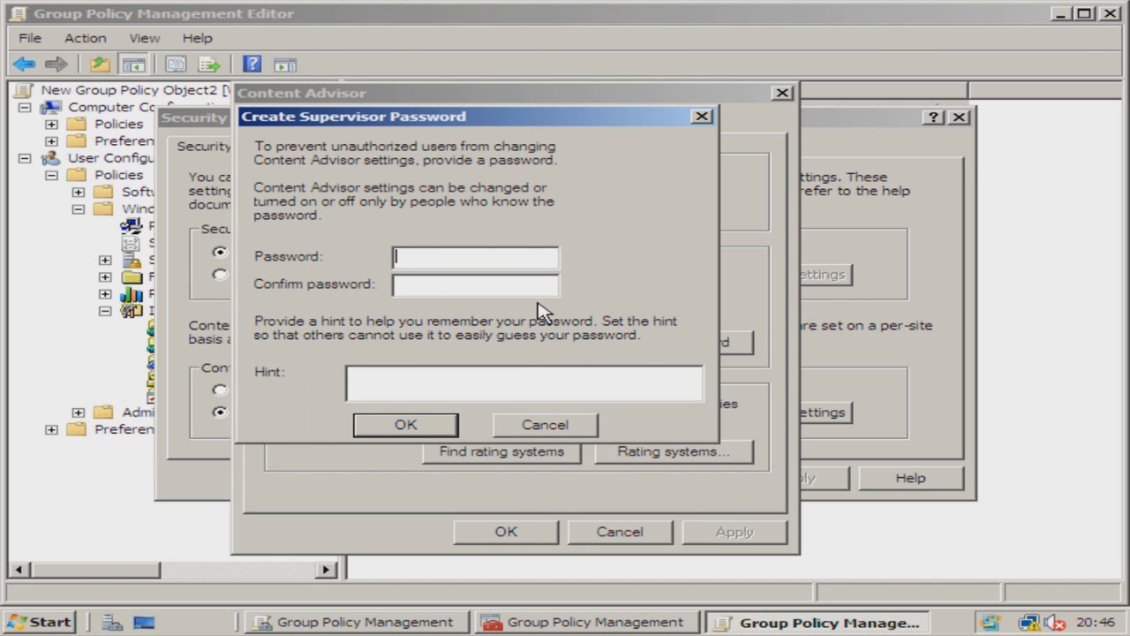
{"action": "type", "text": "password"}
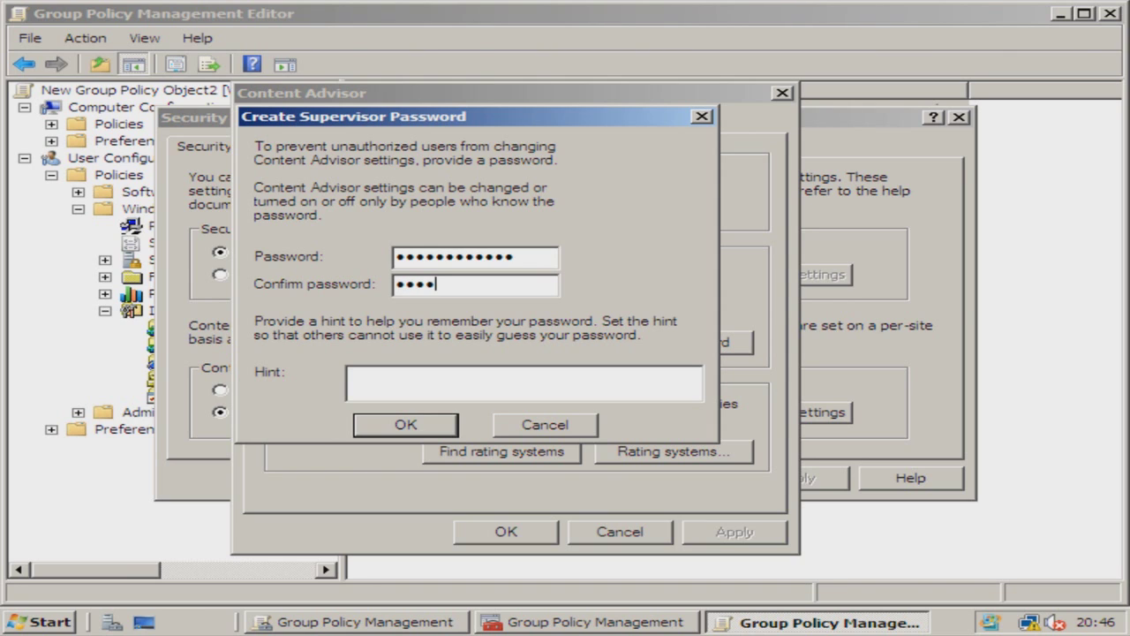
{"action": "type", "text": "1"}
{"action": "key", "text": "BackSpace"}
{"action": "key", "text": "BackSpace"}
{"action": "key", "text": "BackSpace"}
{"action": "key", "text": "BackSpace"}
{"action": "key", "text": "BackSpace"}
{"action": "key", "text": "BackSpace"}
{"action": "key", "text": "BackSpace"}
{"action": "key", "text": "BackSpace"}
{"action": "key", "text": "BackSpace"}
{"action": "key", "text": "BackSpace"}
{"action": "key", "text": "BackSpace"}
{"action": "type", "text": "•••••••••••"}
{"action": "left_click", "coordinate": [433, 427]}
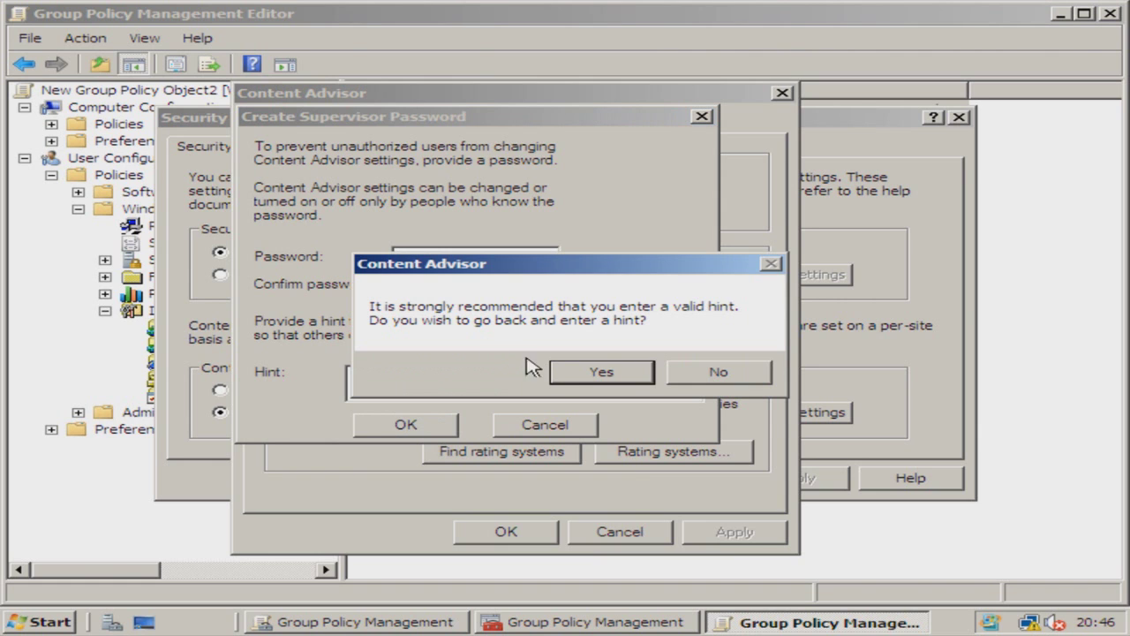
{"action": "left_click", "coordinate": [623, 382]}
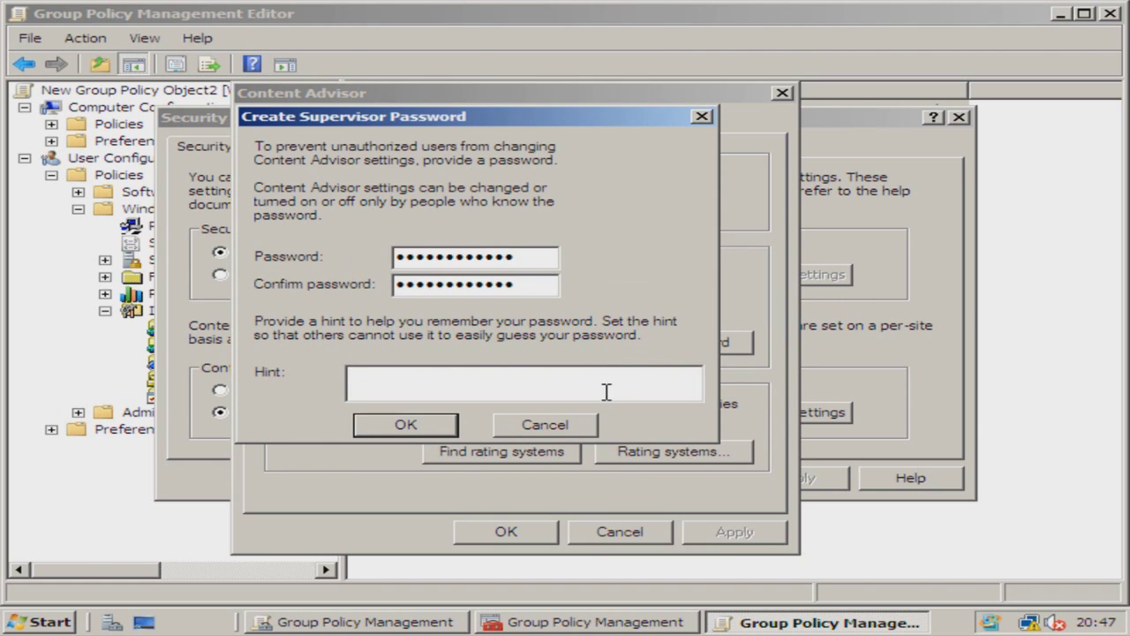
{"action": "left_click", "coordinate": [422, 424]}
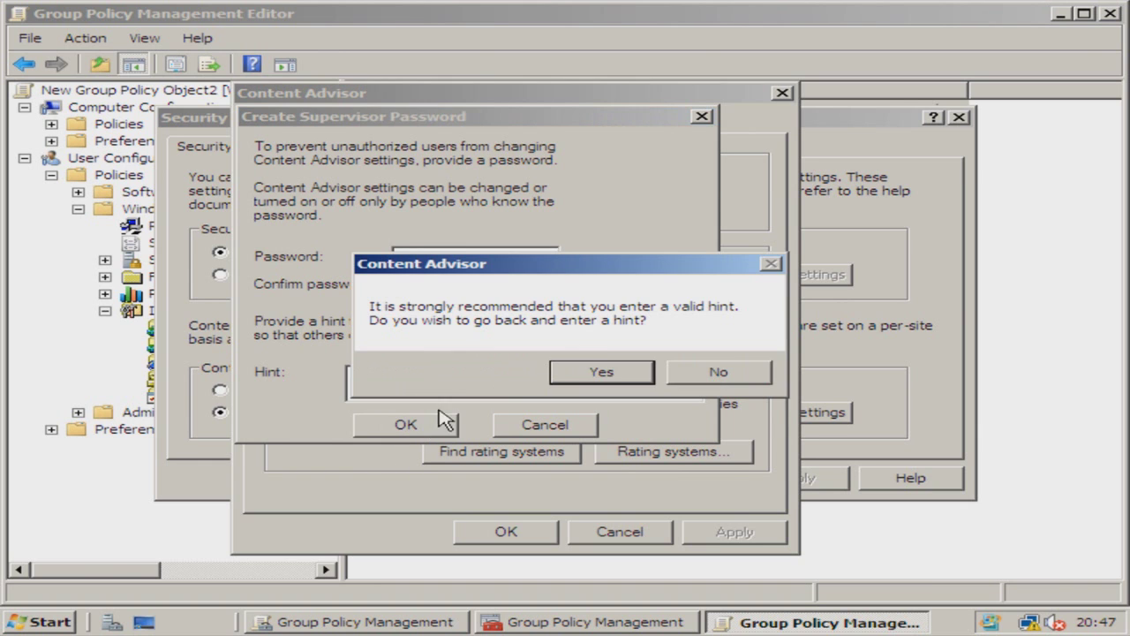
{"action": "left_click", "coordinate": [698, 371]}
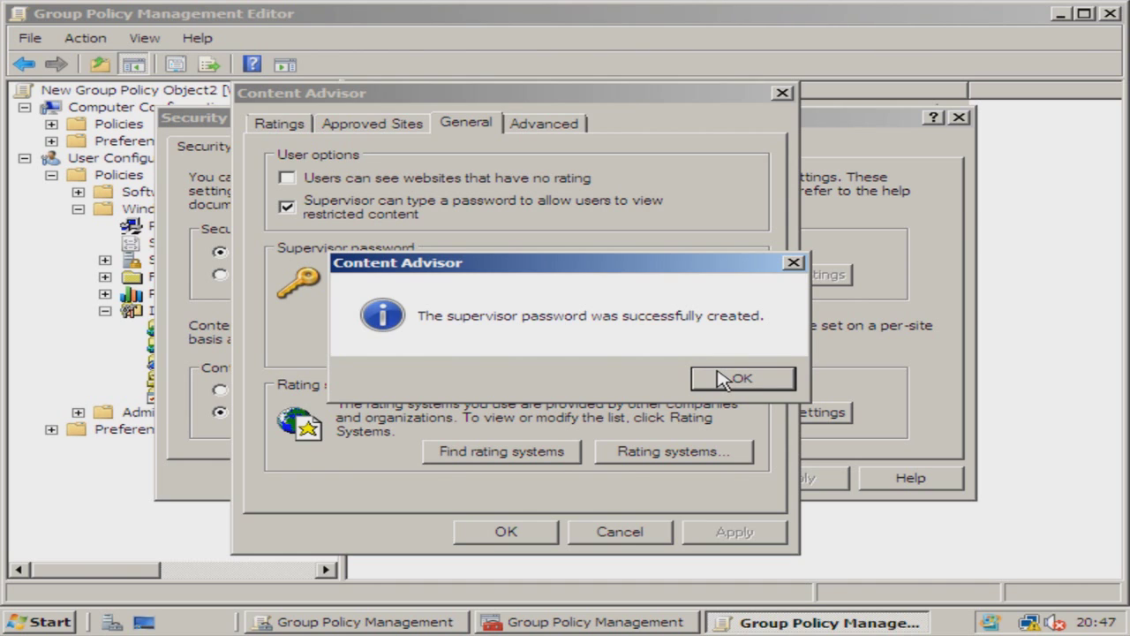
{"action": "left_click", "coordinate": [733, 378]}
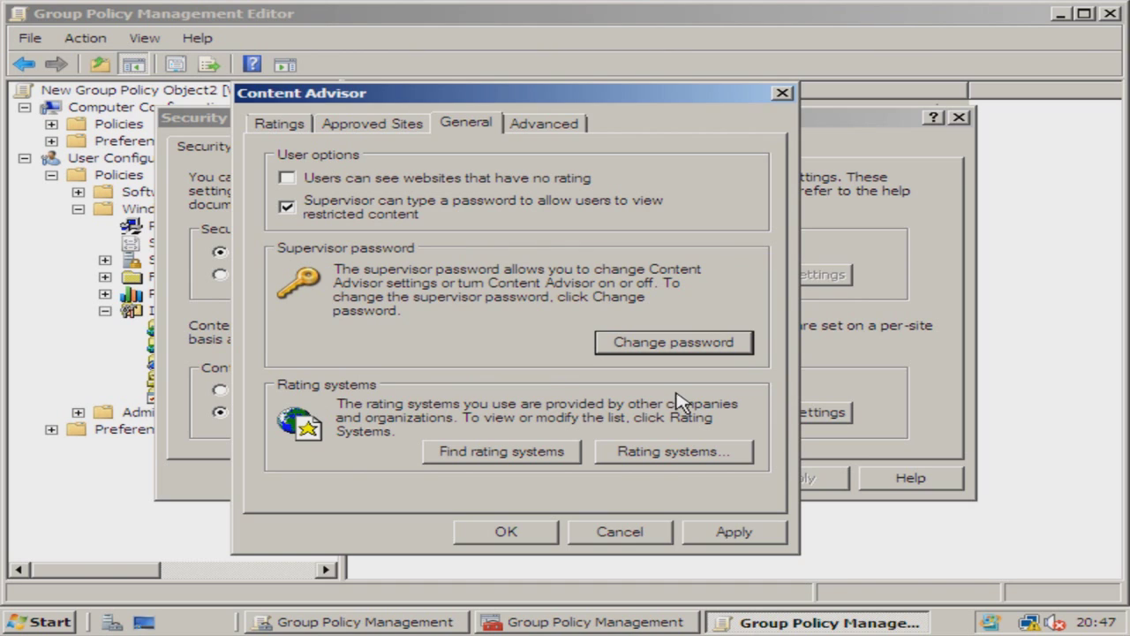
Step: Apply and confirm the Content Advisor and Security Zones settings, then close the policy editor
{"action": "left_click", "coordinate": [759, 534]}
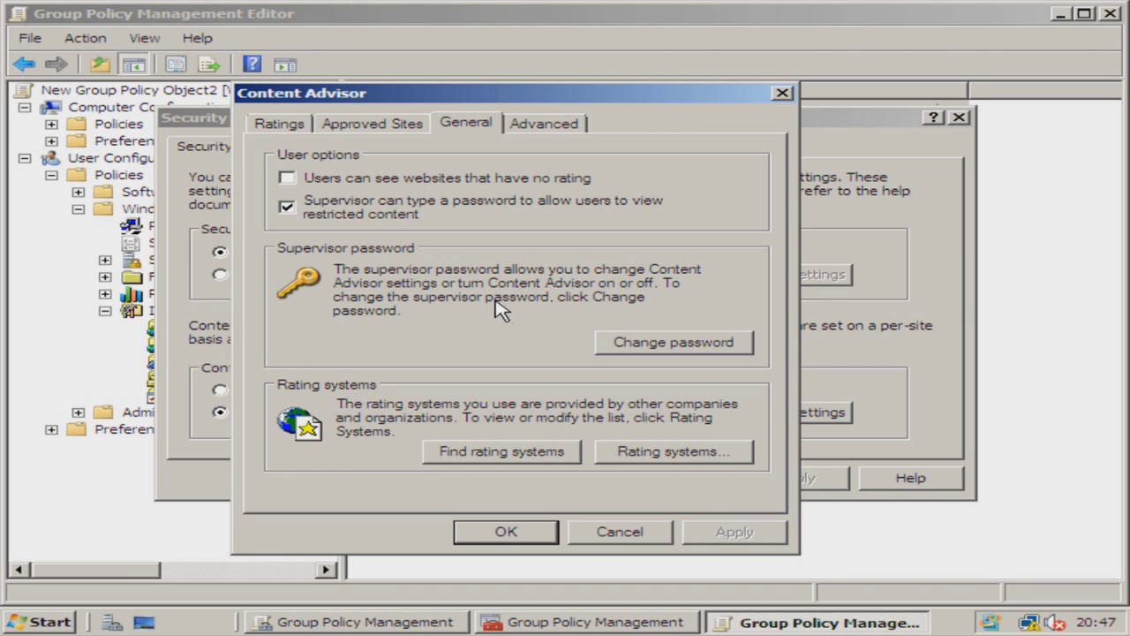
{"action": "left_click", "coordinate": [499, 530]}
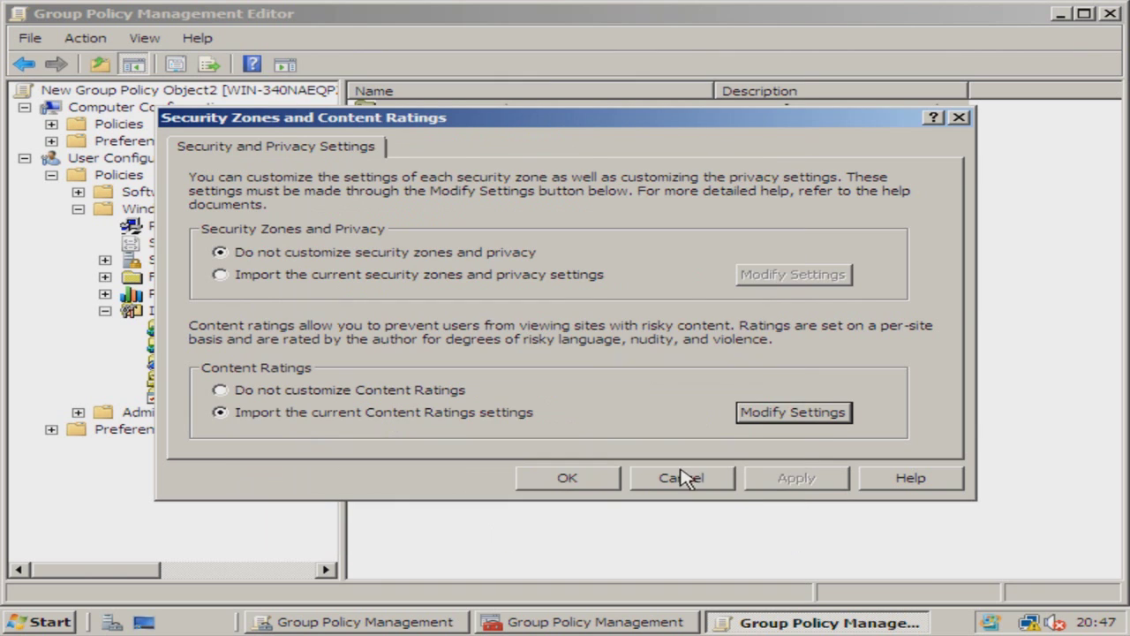
{"action": "left_click", "coordinate": [610, 481]}
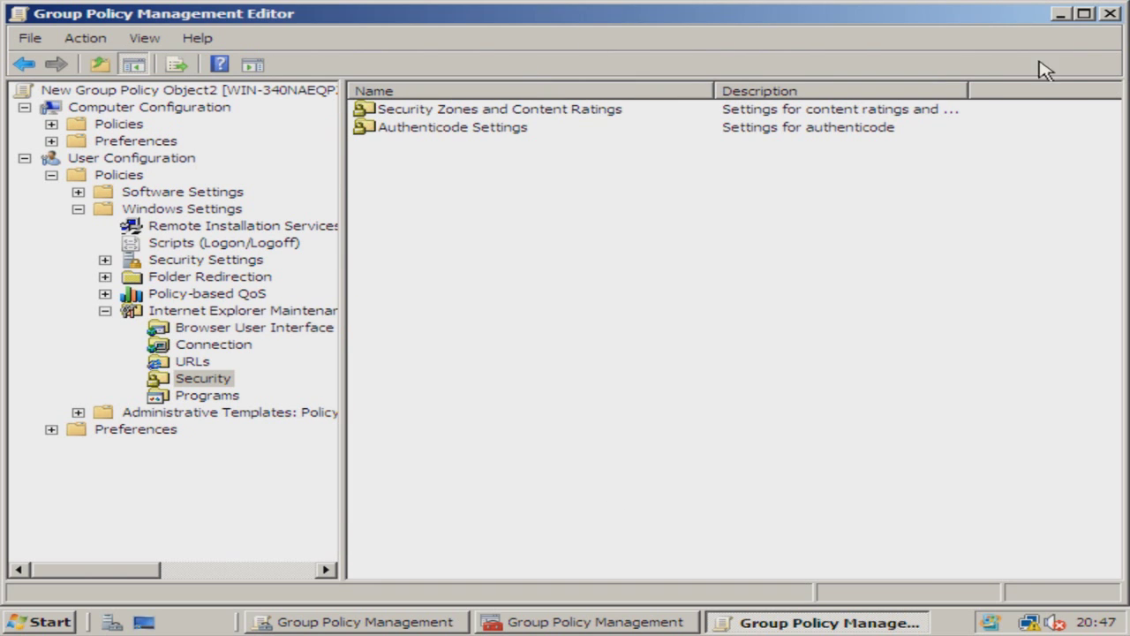
{"action": "left_click", "coordinate": [1110, 13]}
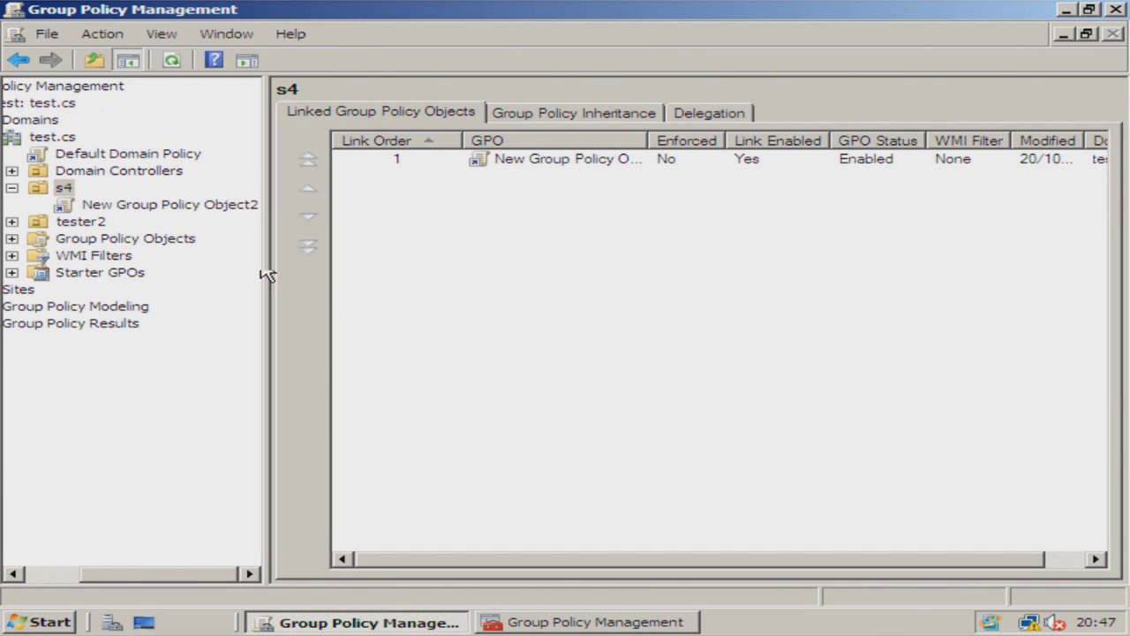
Step: Show New Group Policy Object2's Settings report, confirming it now includes Content Ratings
{"action": "left_click", "coordinate": [128, 205]}
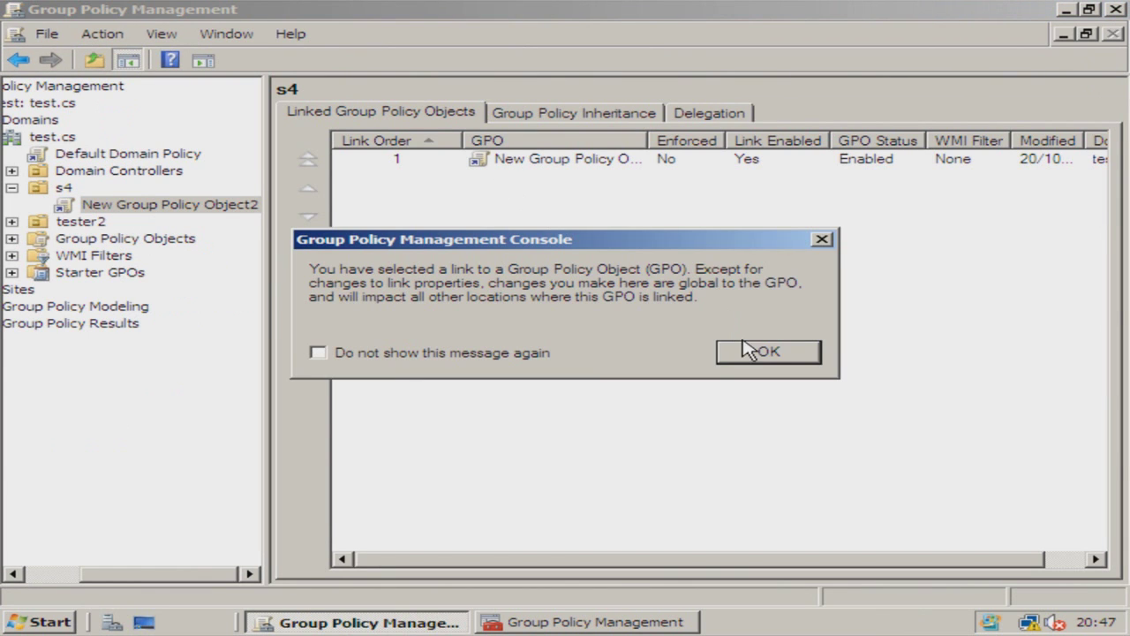
{"action": "left_click", "coordinate": [746, 351]}
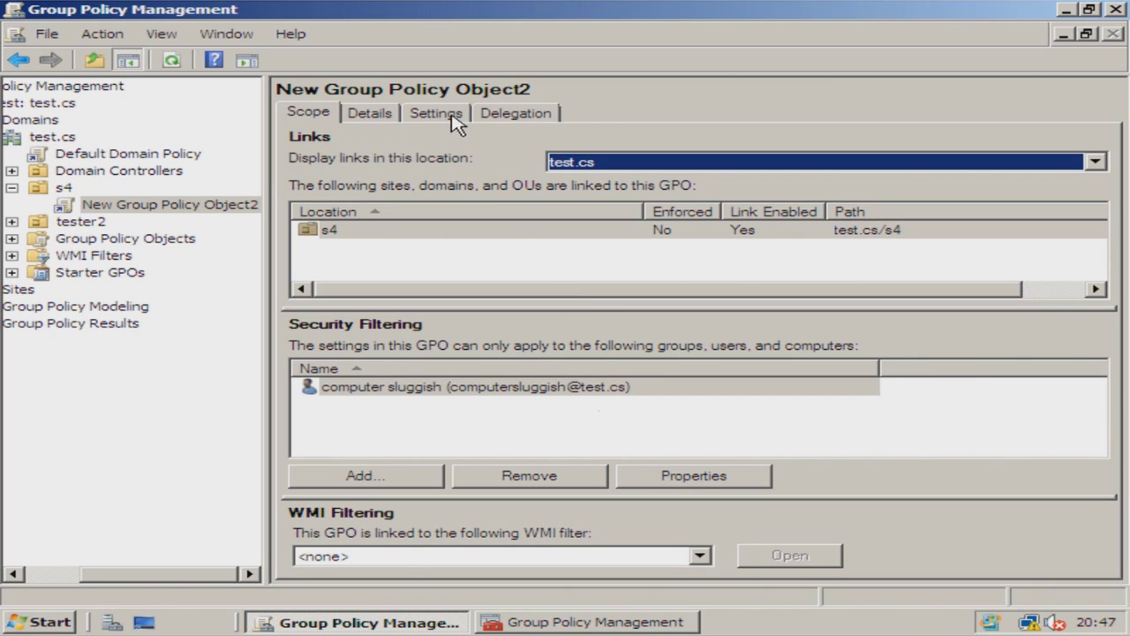
{"action": "left_click", "coordinate": [396, 116]}
{"action": "left_click", "coordinate": [433, 118]}
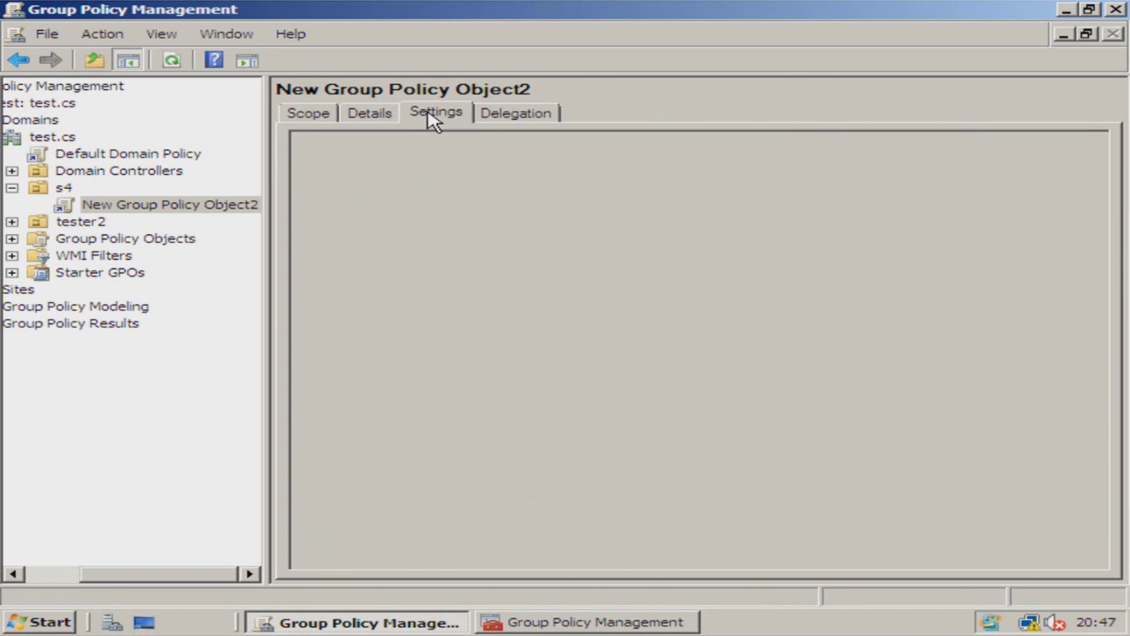
{"action": "left_click", "coordinate": [768, 167]}
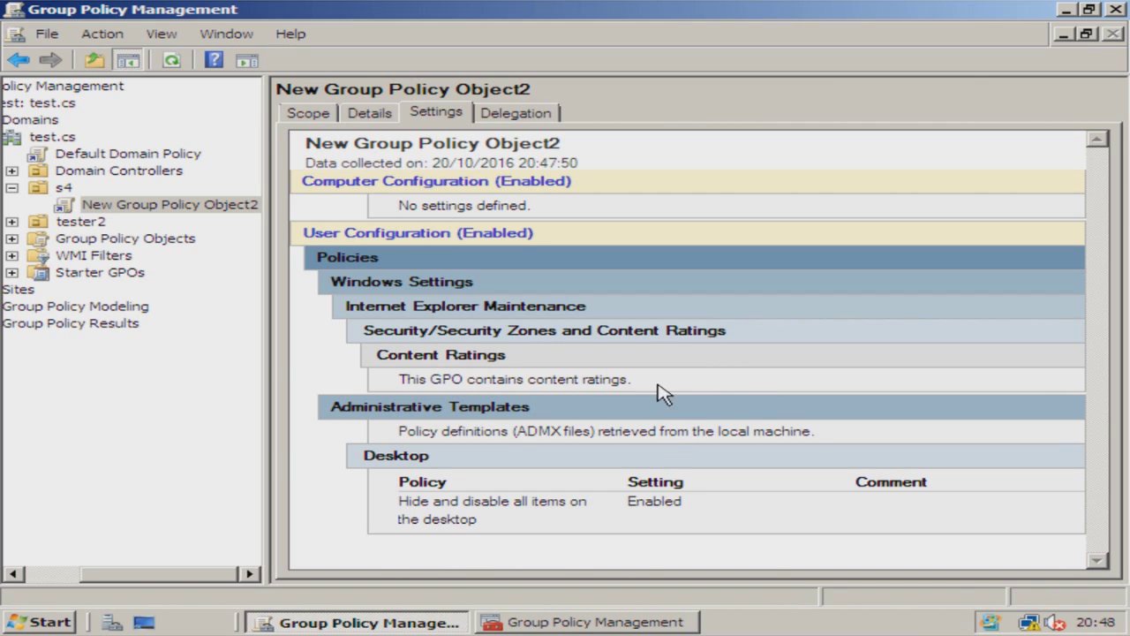
{"action": "triple_click", "coordinate": [534, 404]}
{"action": "left_click", "coordinate": [463, 406]}
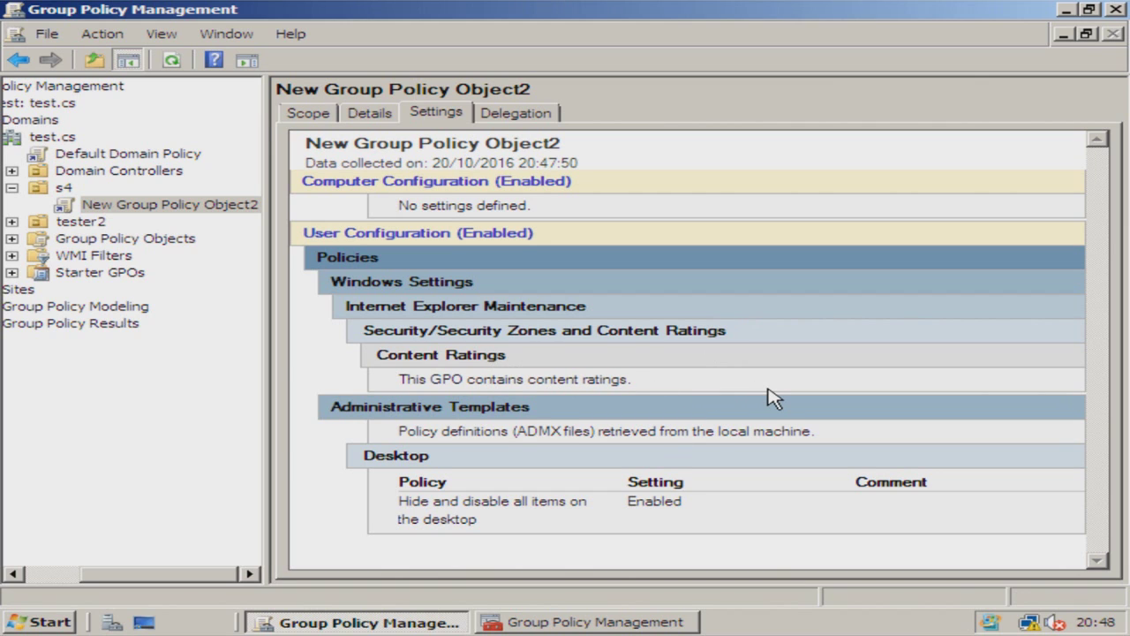